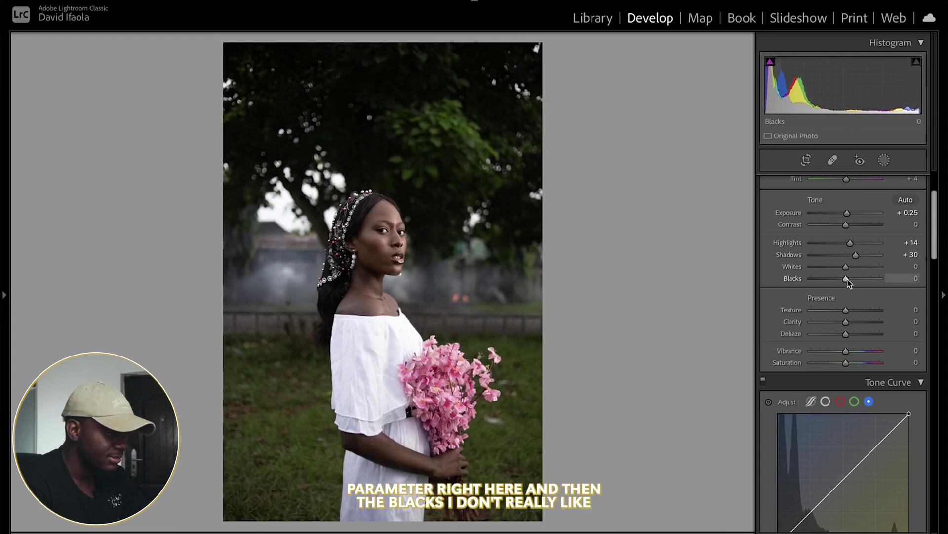
Set Blacks to +5 and Vibrance to +11, and lower Contrast to −24 while checking her face
left_click_drag(849, 279, 848, 282)
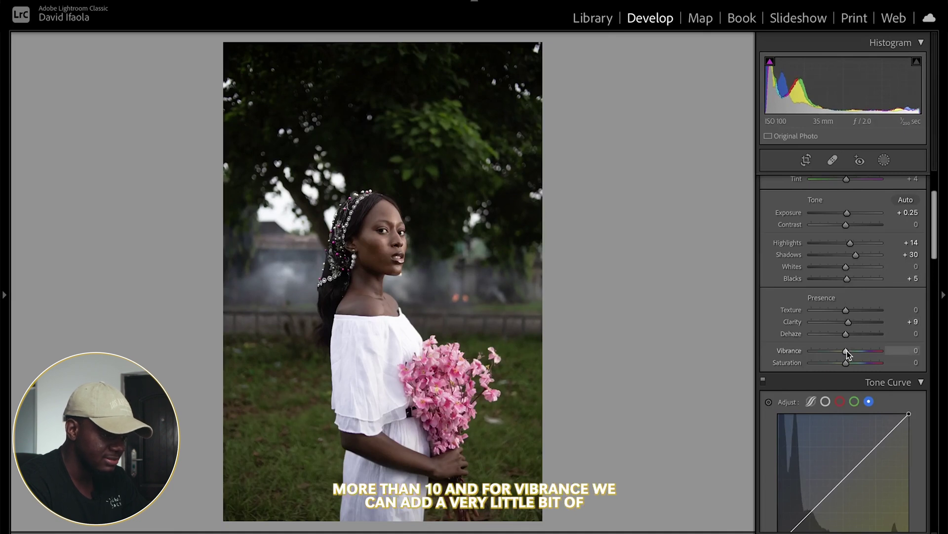
left_click_drag(847, 352, 850, 353)
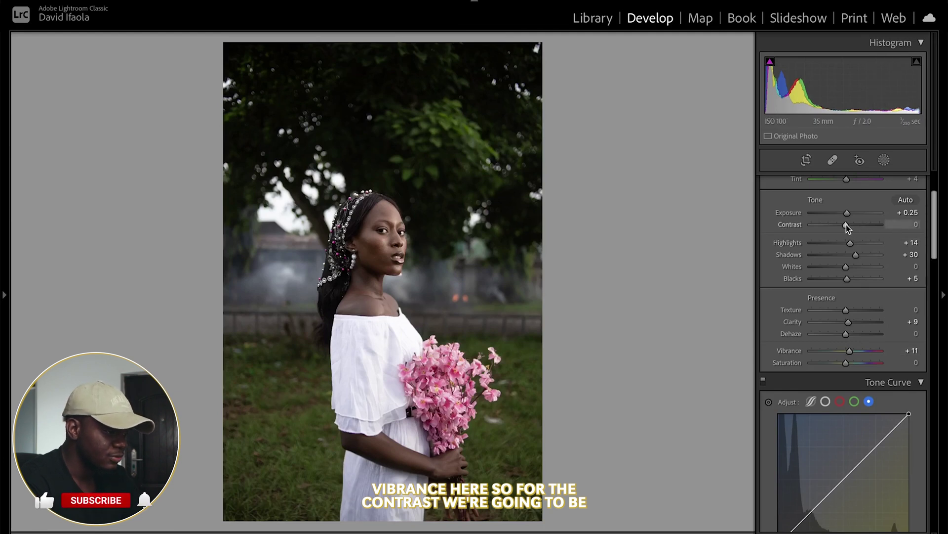
left_click_drag(846, 224, 840, 227)
left_click(377, 251)
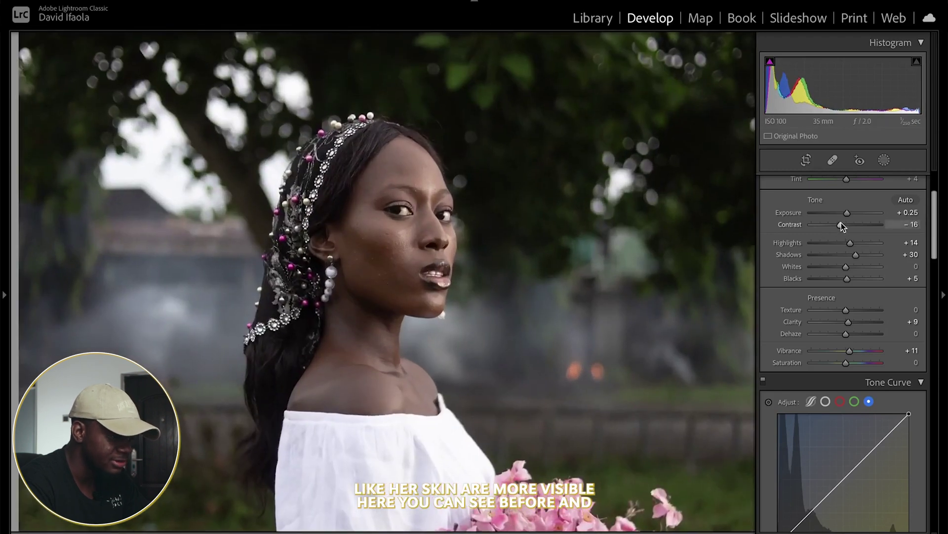
left_click_drag(840, 224, 839, 224)
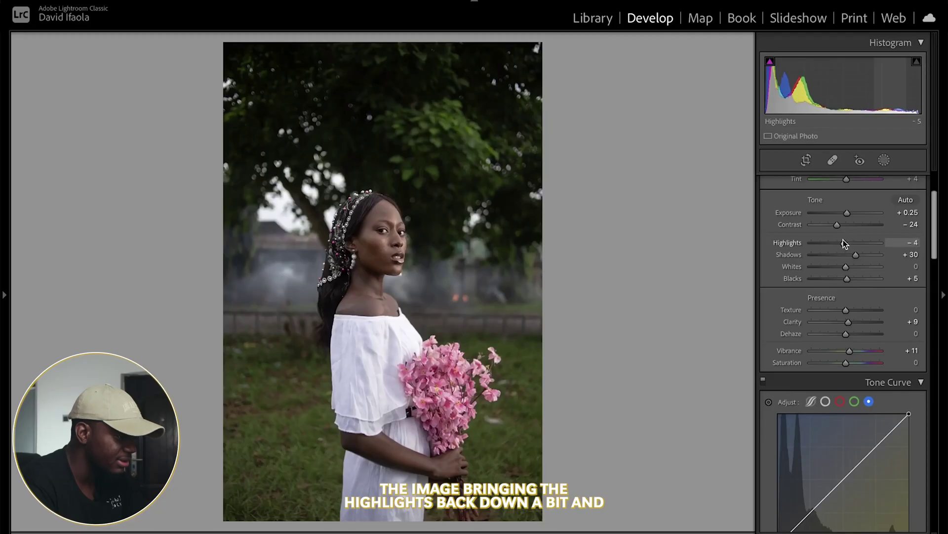
Pull Highlights down to −8 and check the Before/After comparison
left_click_drag(844, 241, 842, 240)
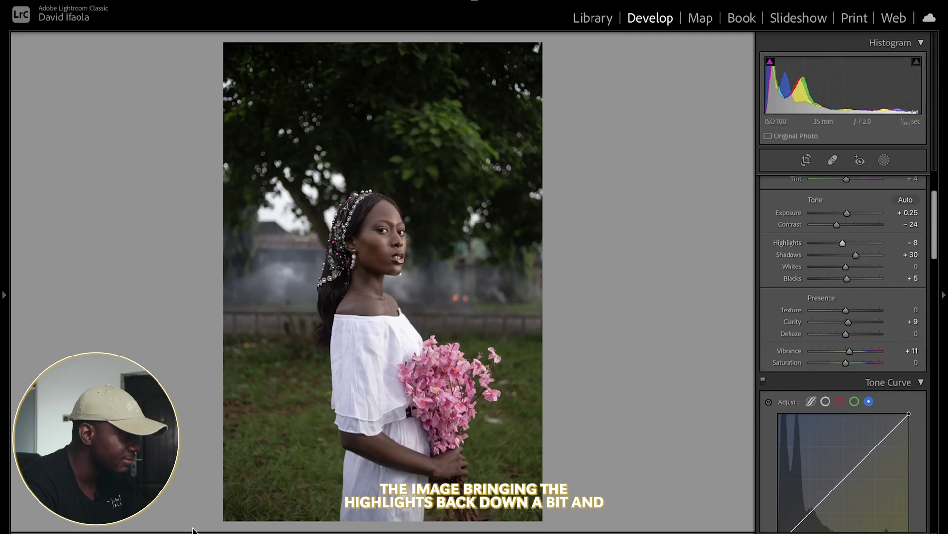
key("y")
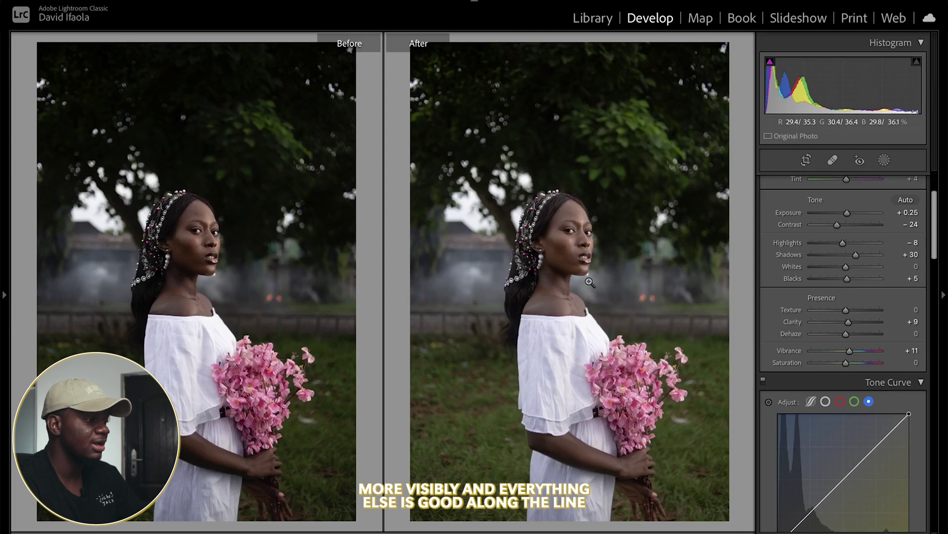
key("y")
scroll(929, 271, "down", 3)
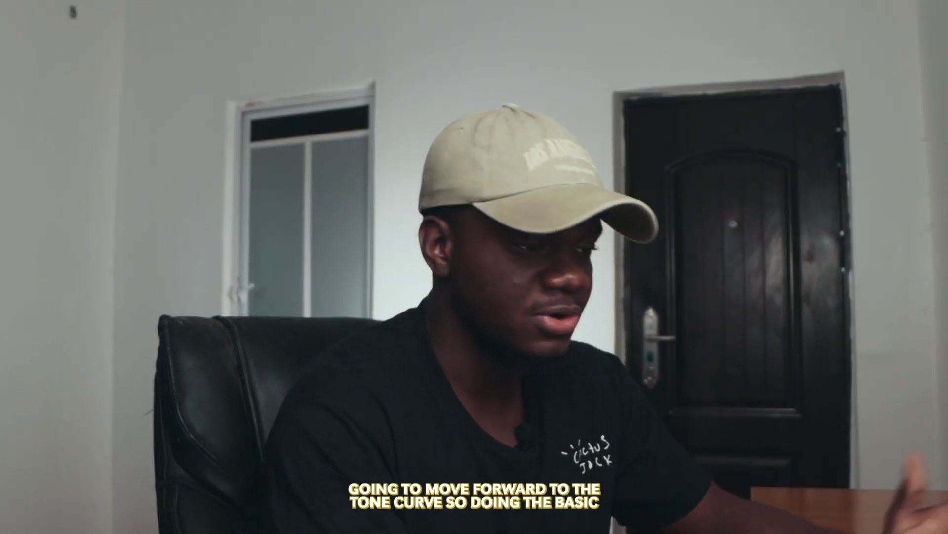
On the RGB point curve, add three anchors, lift shadows 59→62 and lower highlights 202→187
left_click(826, 282)
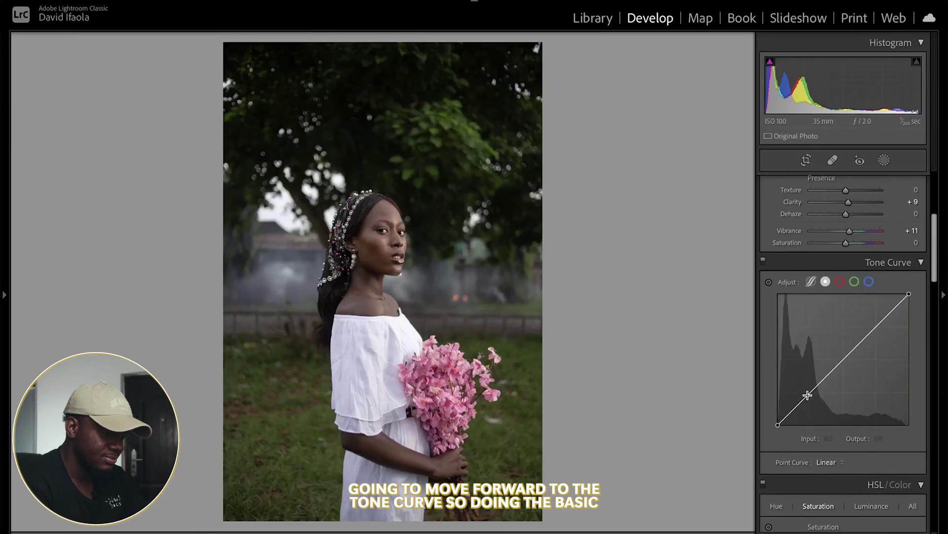
left_click(811, 392)
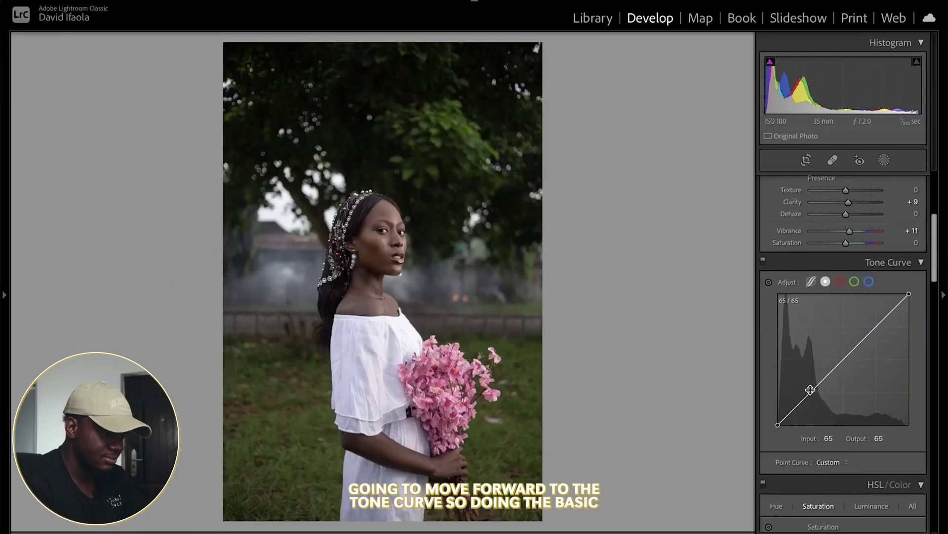
left_click(844, 358)
left_click(877, 326)
left_click_drag(778, 425, 771, 421)
left_click_drag(811, 391, 809, 396)
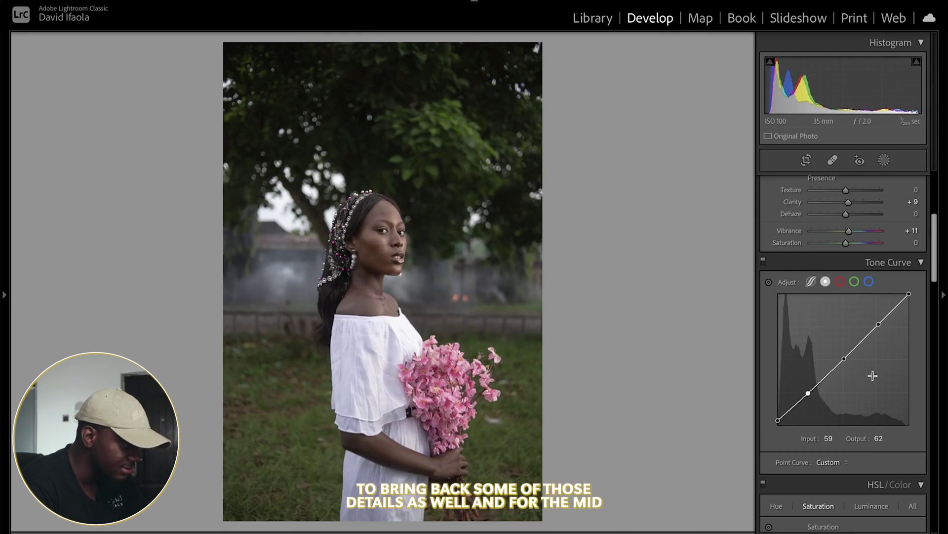
left_click_drag(843, 358, 845, 359)
left_click_drag(879, 323, 882, 329)
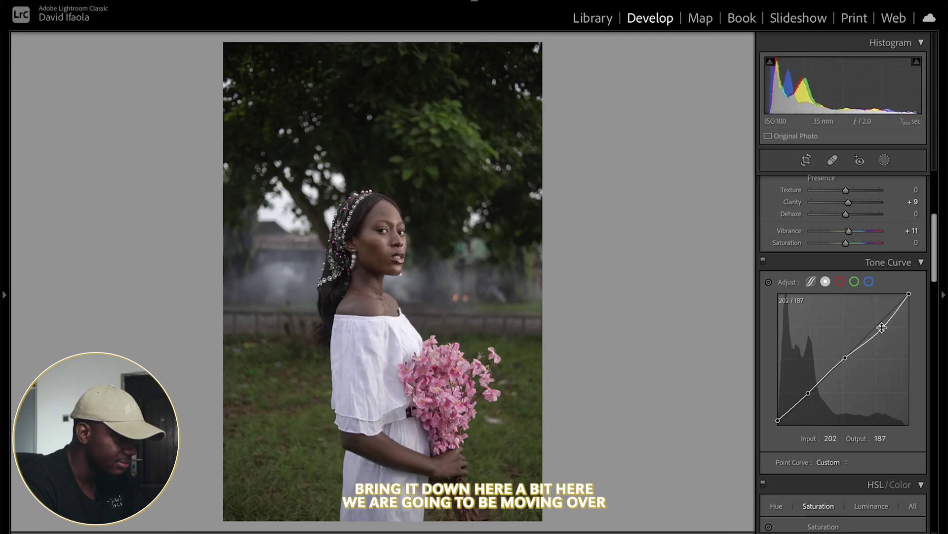
Add red-curve anchors at 66, 128 and 195, pulling the highlight point to 198→191
left_click(841, 281)
left_click(812, 391)
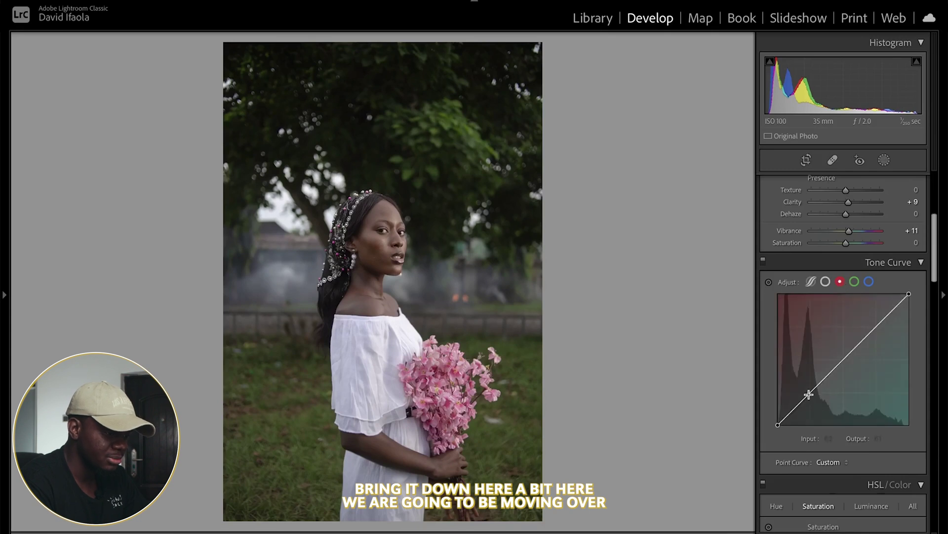
left_click(842, 358)
left_click(878, 325)
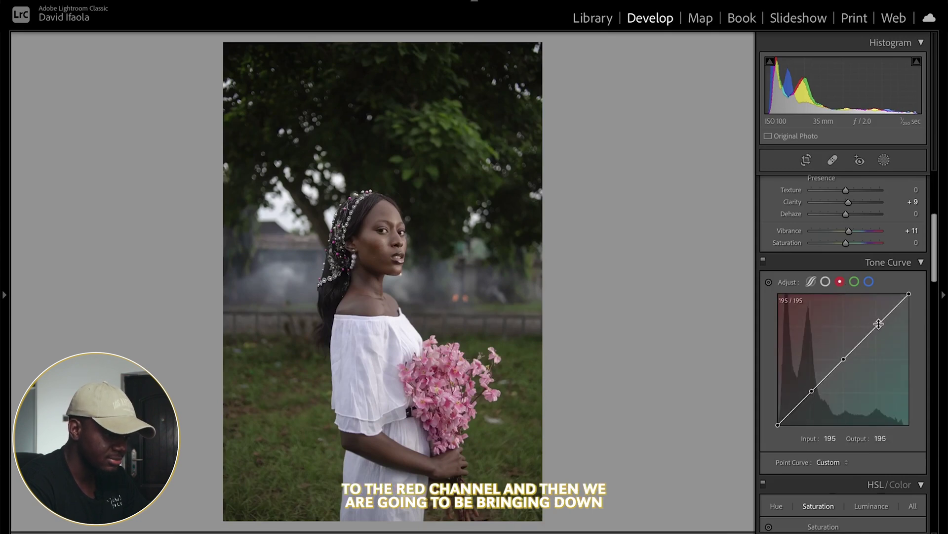
left_click_drag(876, 325, 879, 327)
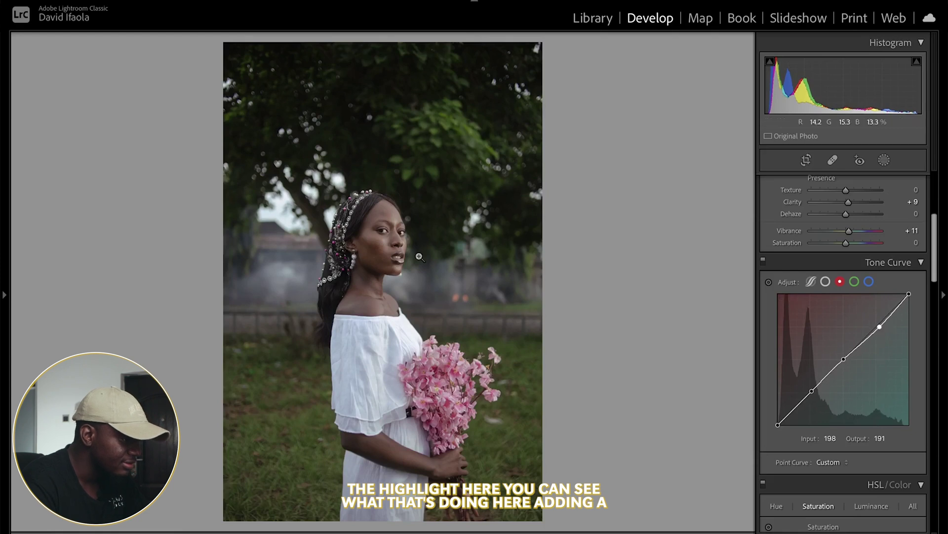
Inspect her face up close, then toggle the Tone Curve off and on to compare
left_click(370, 246)
left_click(308, 234)
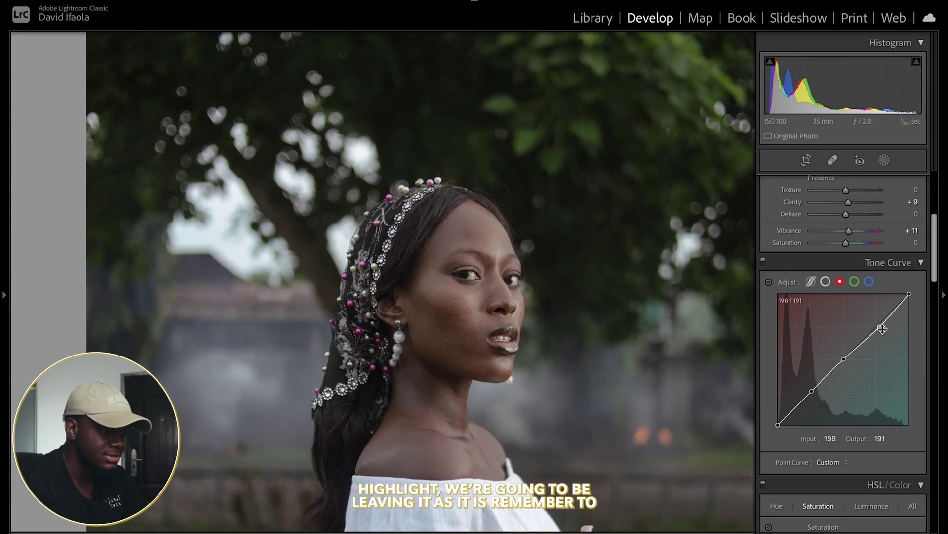
left_click(645, 331)
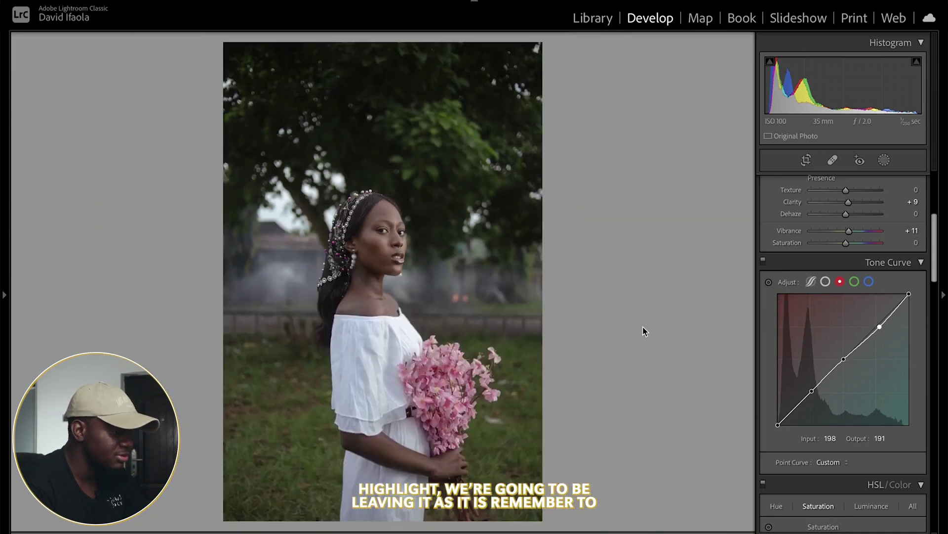
left_click(765, 260)
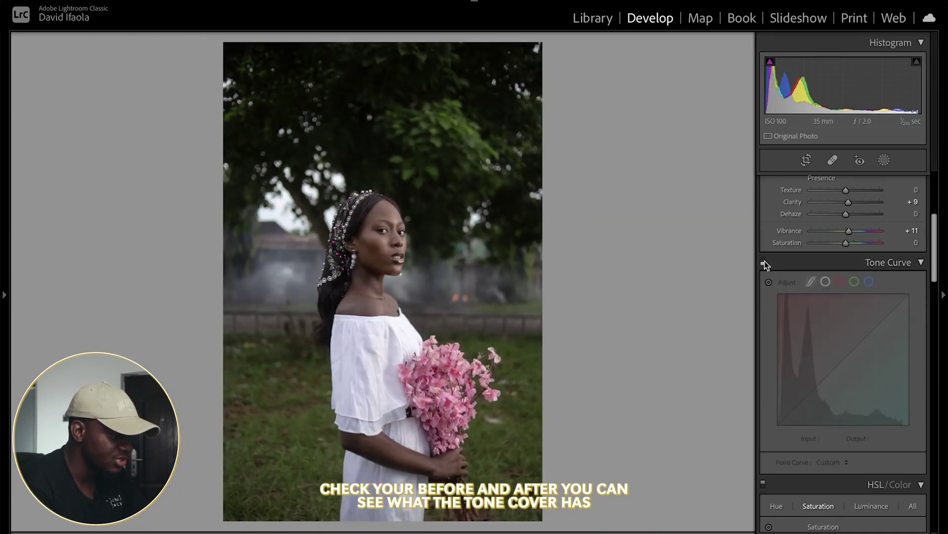
left_click(764, 260)
left_click(765, 261)
left_click(764, 261)
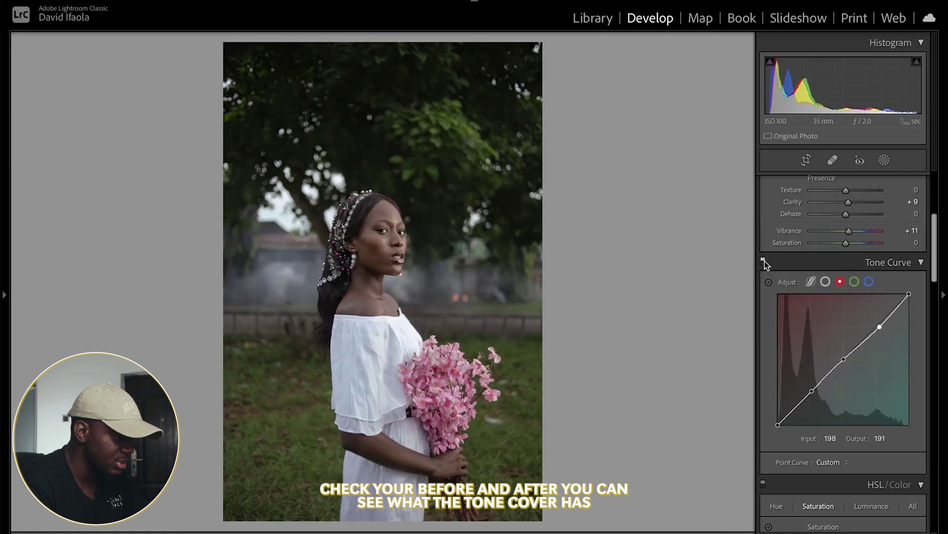
left_click(764, 261)
left_click(765, 260)
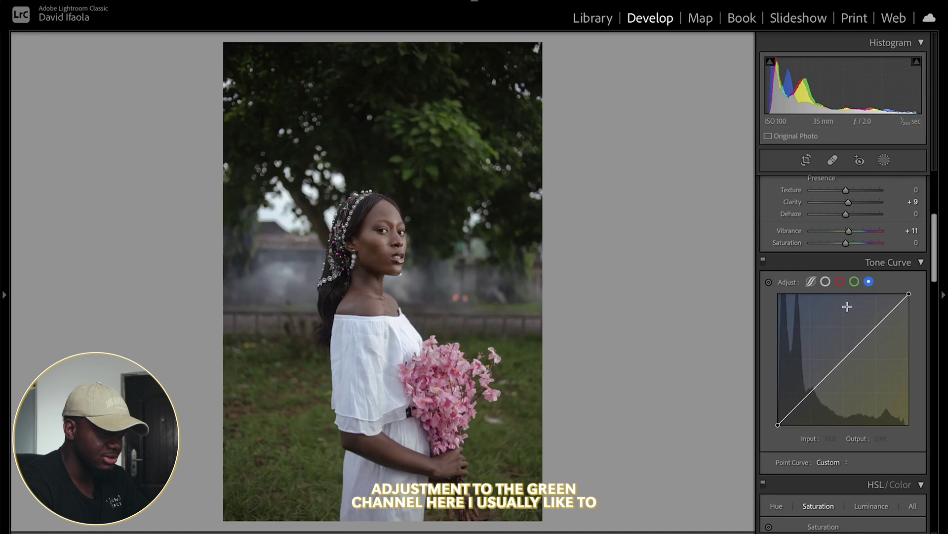
Add blue-curve anchors at 64, 128 and 193 and lower the shadow point to 66→64
left_click(855, 281)
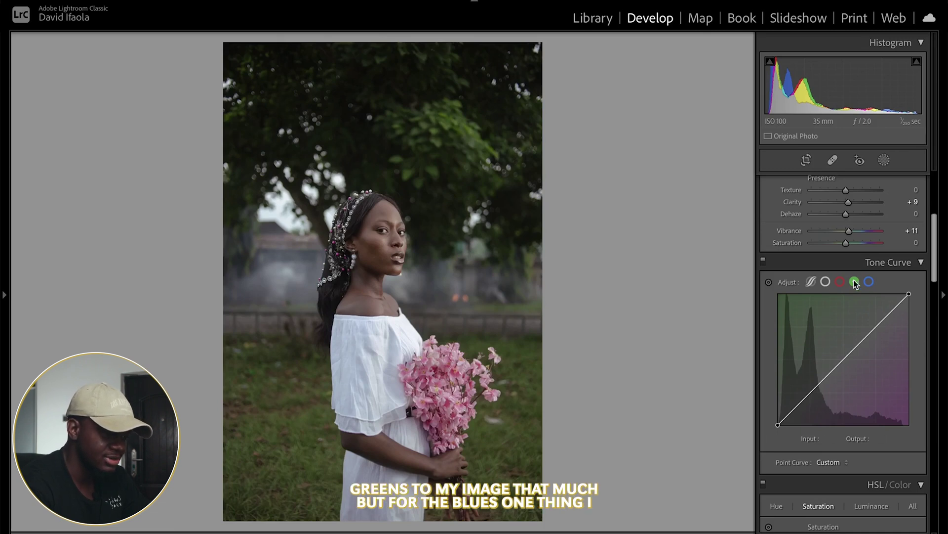
left_click(869, 282)
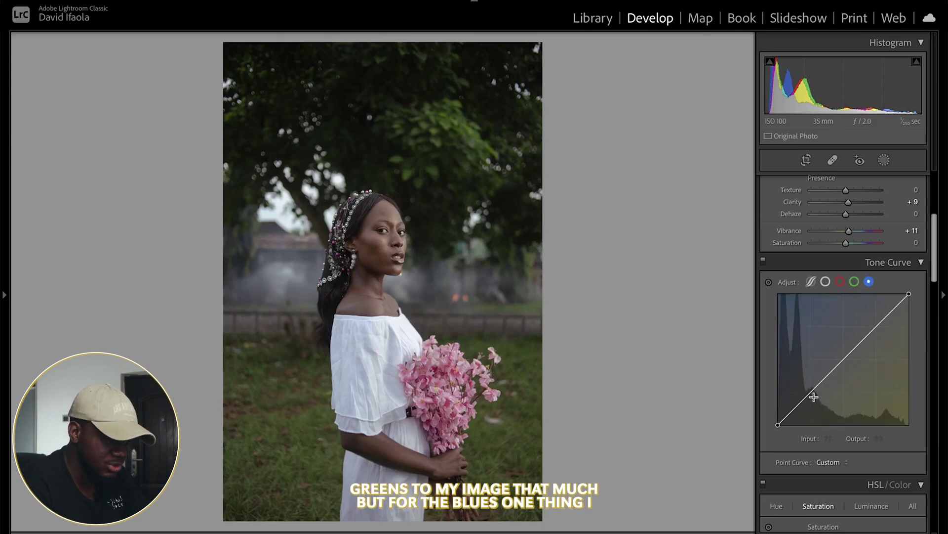
left_click(809, 393)
left_click(843, 359)
left_click(877, 326)
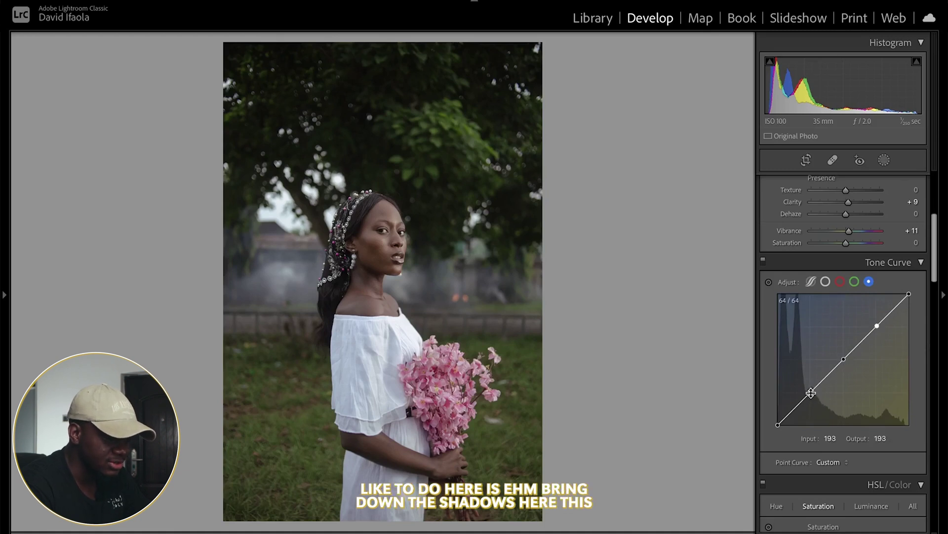
left_click_drag(811, 393, 811, 392)
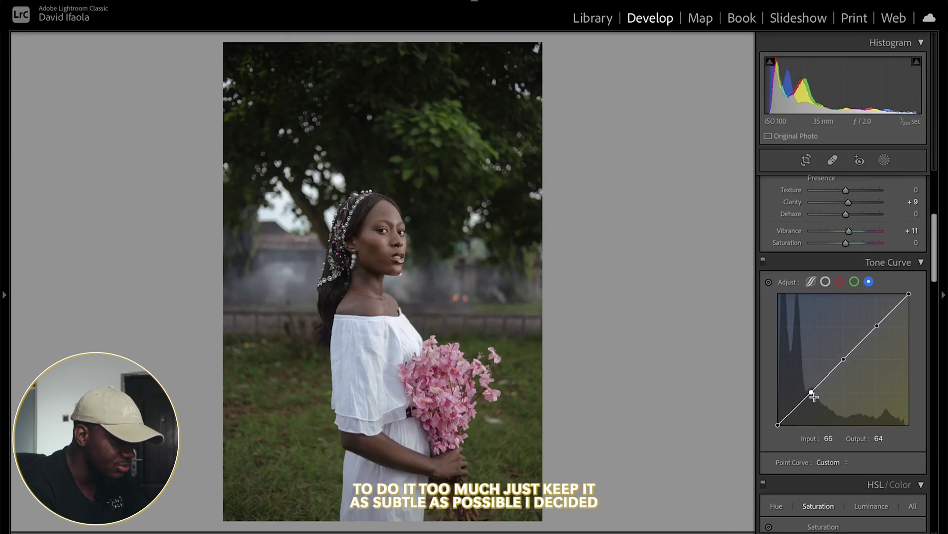
Slightly reduce saturation and desaturate the yellows in HSL
left_click_drag(847, 243, 846, 243)
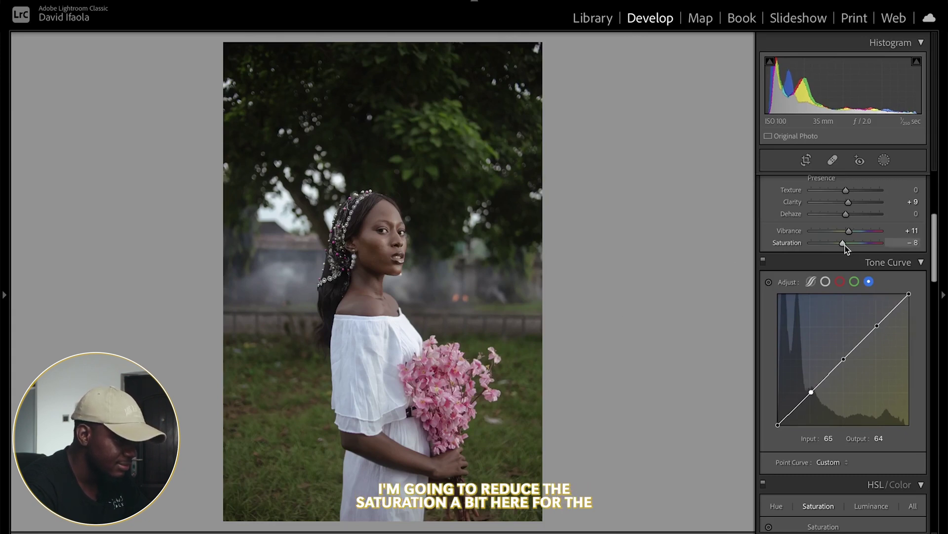
scroll(854, 300, "down", 5)
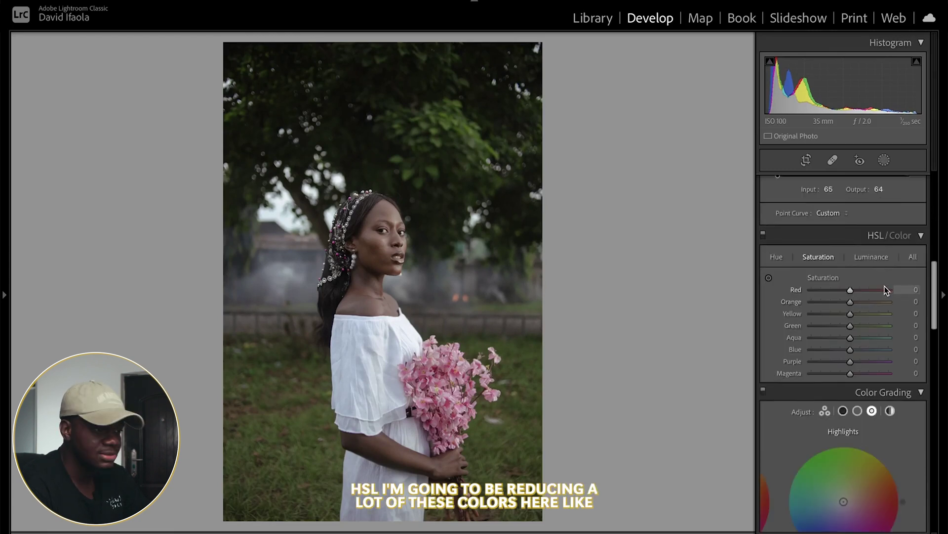
mouse_move(851, 314)
left_mouse_down()
mouse_move(800, 321)
mouse_move(833, 325)
mouse_move(842, 317)
mouse_move(832, 319)
mouse_move(849, 325)
left_mouse_up()
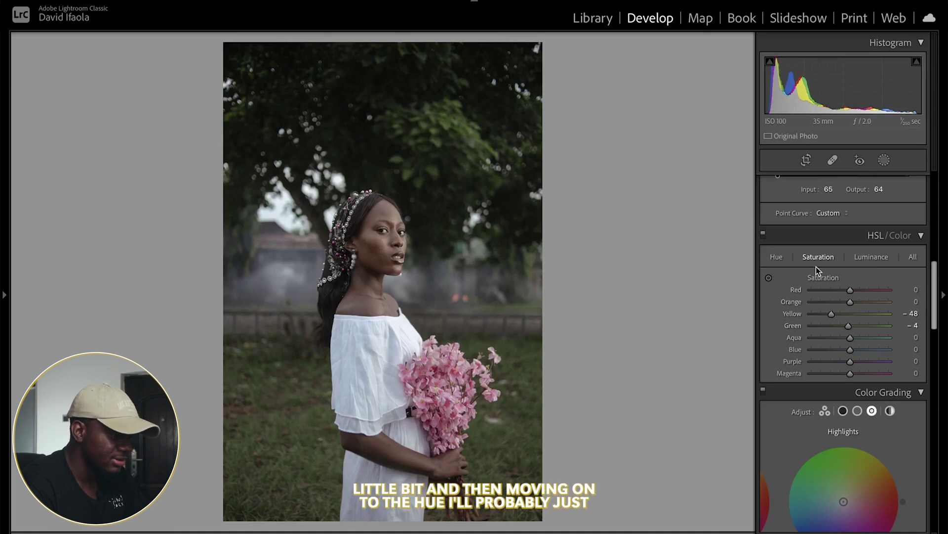
Shift the Blue hue to −31 to retint the smoky background
left_click(778, 257)
left_click_drag(850, 349, 840, 353)
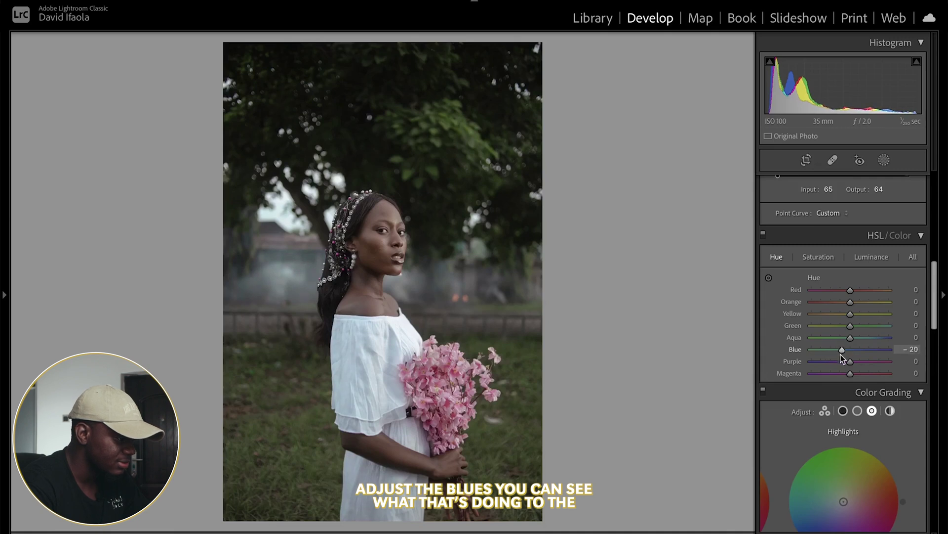
left_click(260, 259)
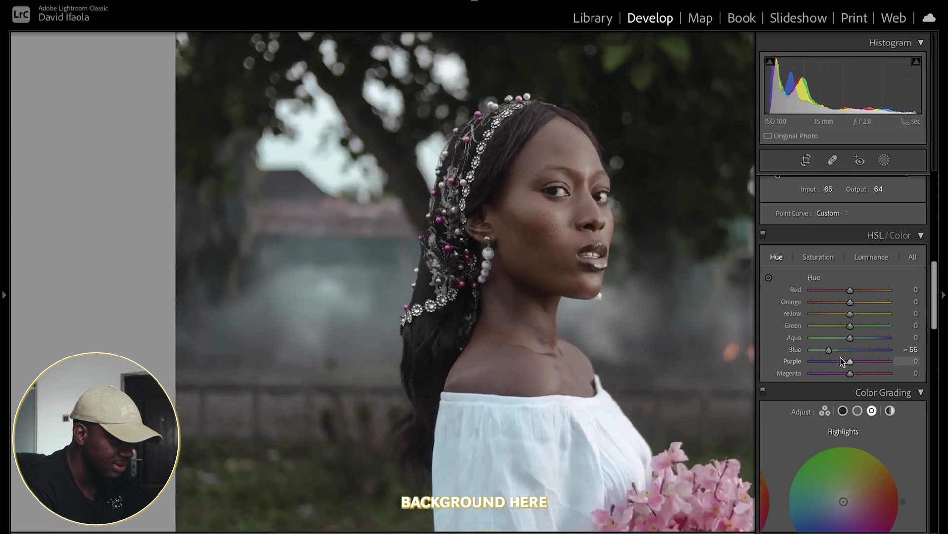
mouse_move(847, 351)
left_mouse_down()
mouse_move(830, 353)
mouse_move(840, 349)
left_mouse_up()
key("z")
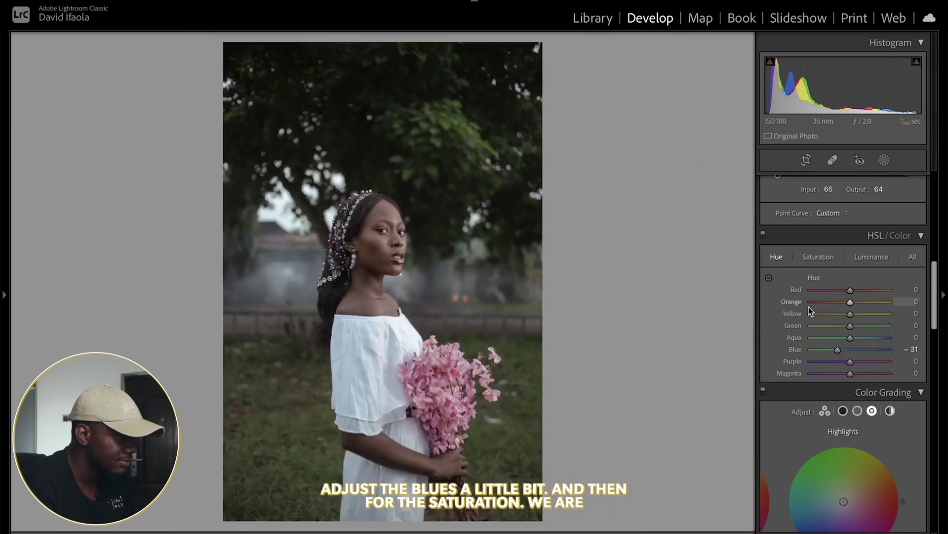
Toggle the HSL adjustments to compare, then lower Green saturation to −15
left_click(821, 256)
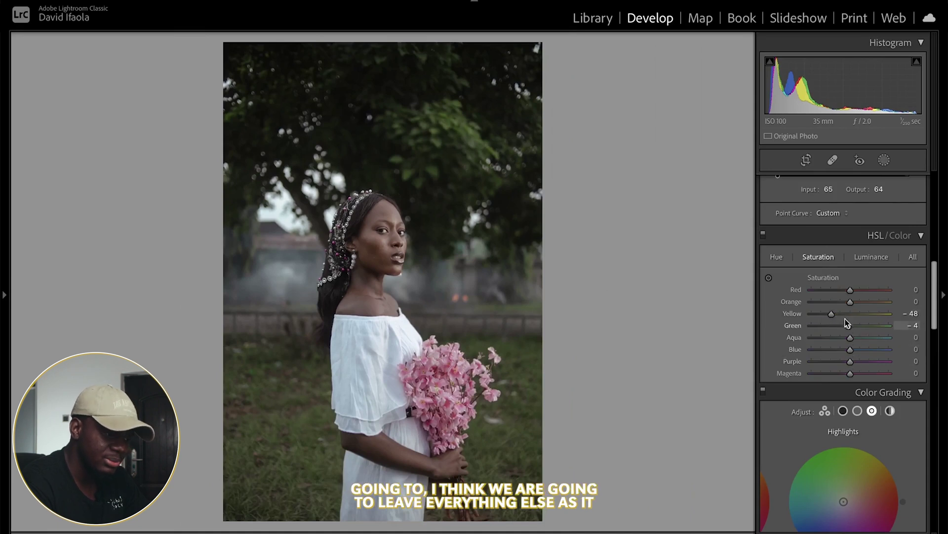
left_click(763, 233)
left_click(763, 234)
left_click(763, 234)
left_click(763, 234)
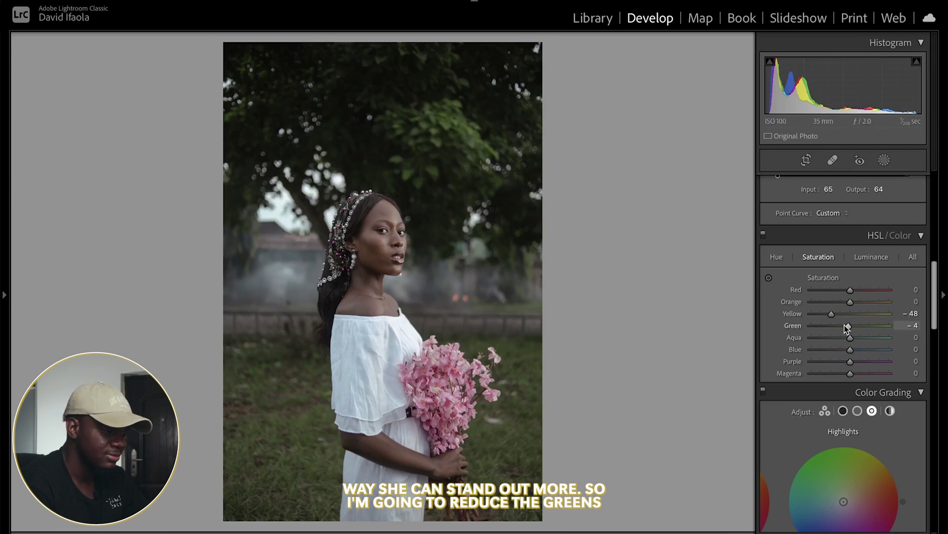
left_click_drag(847, 327, 841, 325)
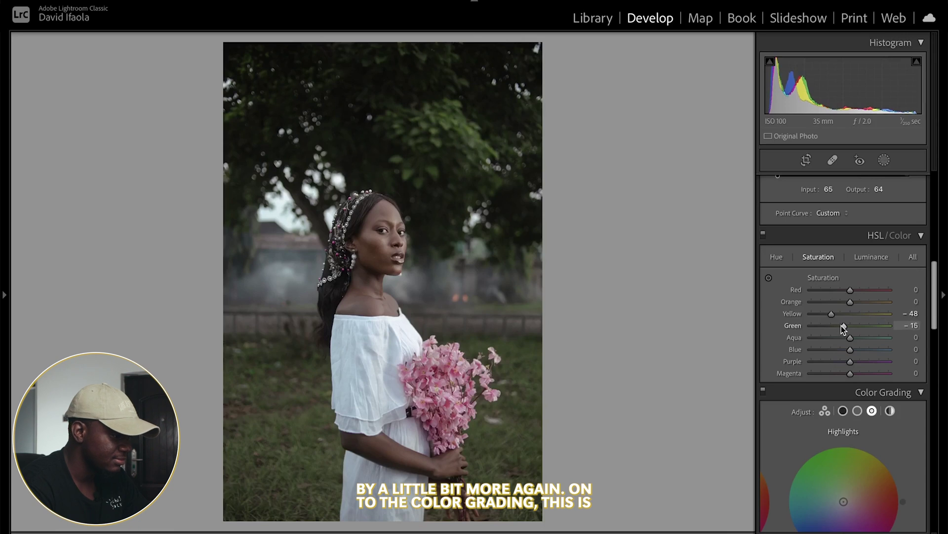
Give the Color Grading shadows a warm tint of Hue 34 and Saturation 4
scroll(841, 325, "down", 3)
left_click(842, 241)
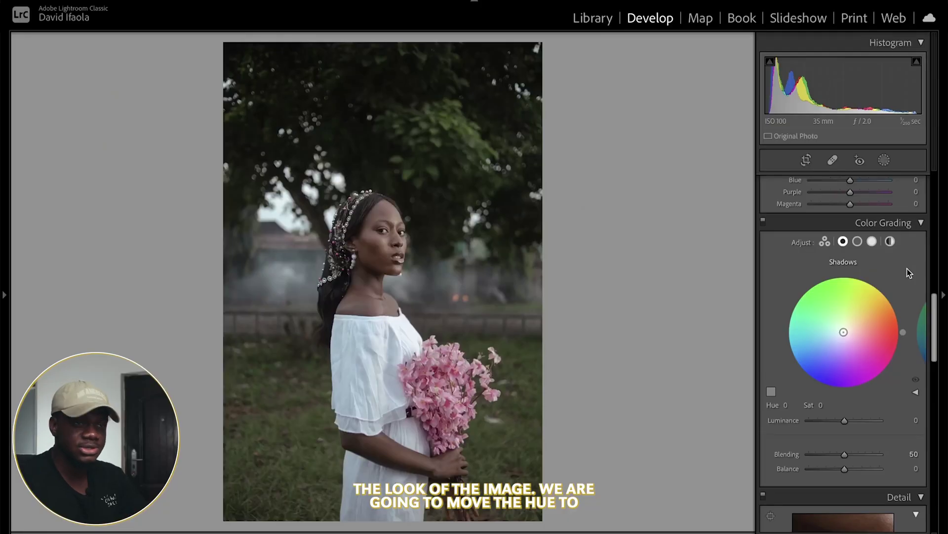
left_click(786, 404)
type("434")
key("Return")
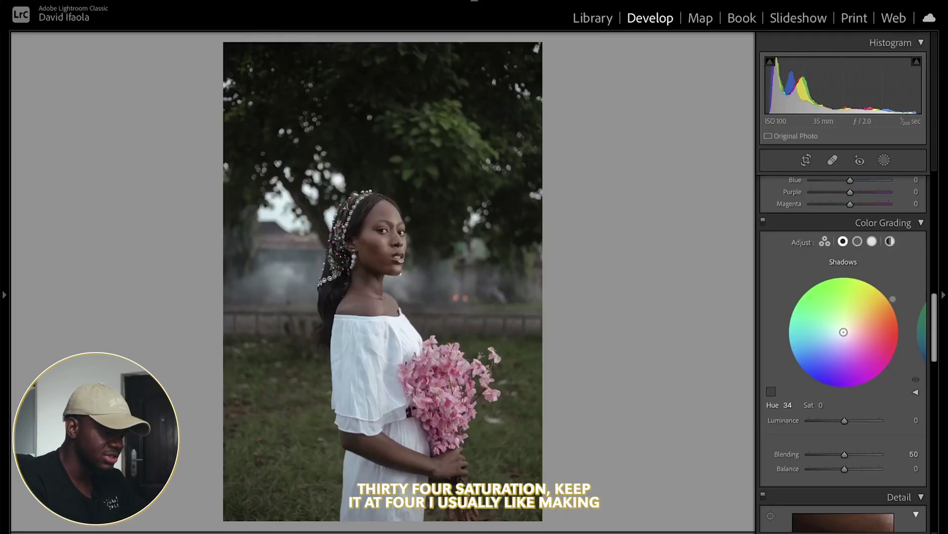
left_click(822, 405)
type("4")
key("Return")
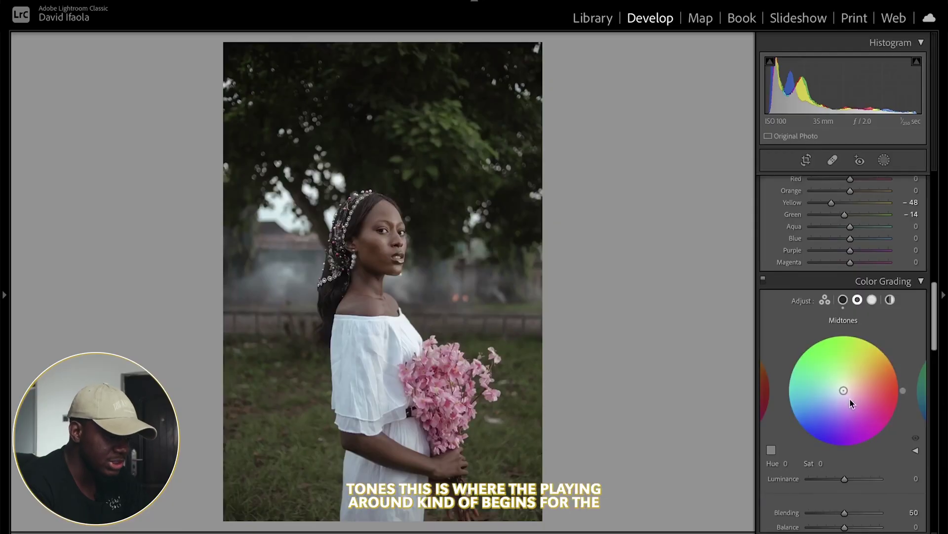
Tint the midtones with the colour wheel and set their Saturation to 10
mouse_move(854, 386)
left_mouse_down()
mouse_move(823, 384)
mouse_move(859, 405)
mouse_move(814, 378)
mouse_move(832, 368)
mouse_move(844, 378)
left_mouse_up()
left_click(821, 463)
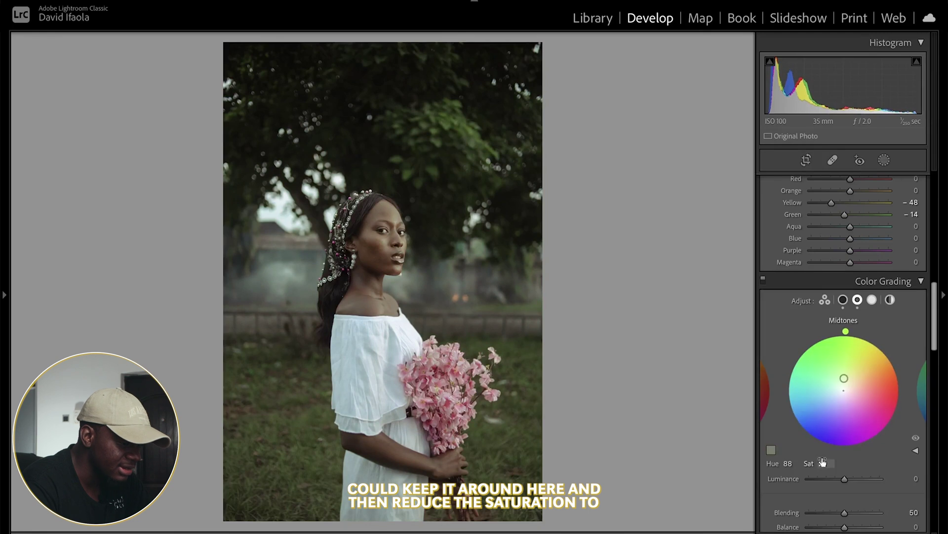
type("10")
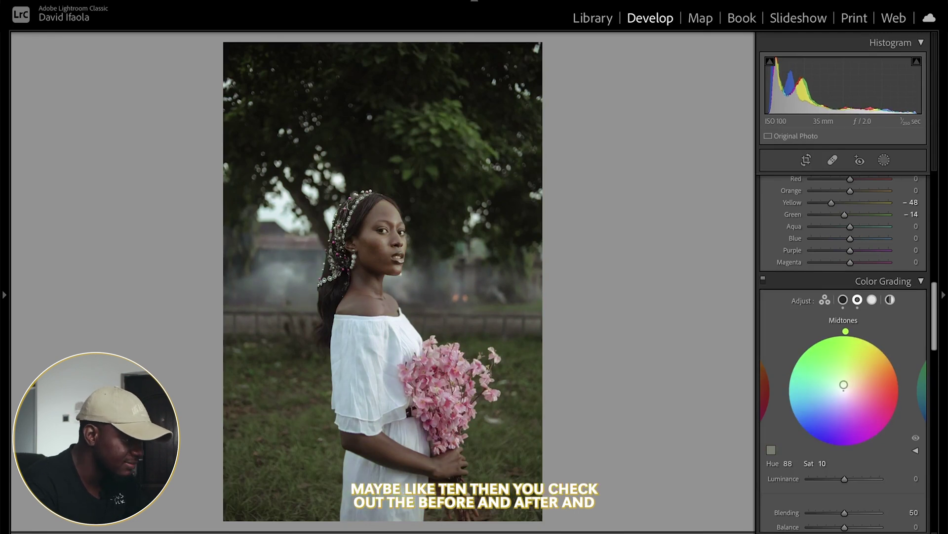
Toggle Color Grading off and on, zooming on her face, to compare the midtone tint
left_click(764, 280)
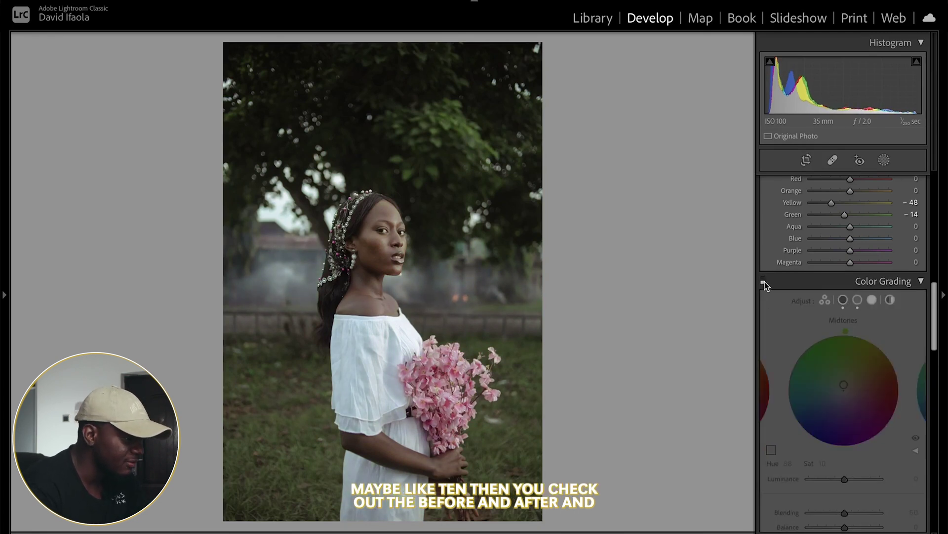
left_click(764, 280)
left_click(713, 305)
left_click(713, 305)
left_click(713, 305)
left_click(763, 278)
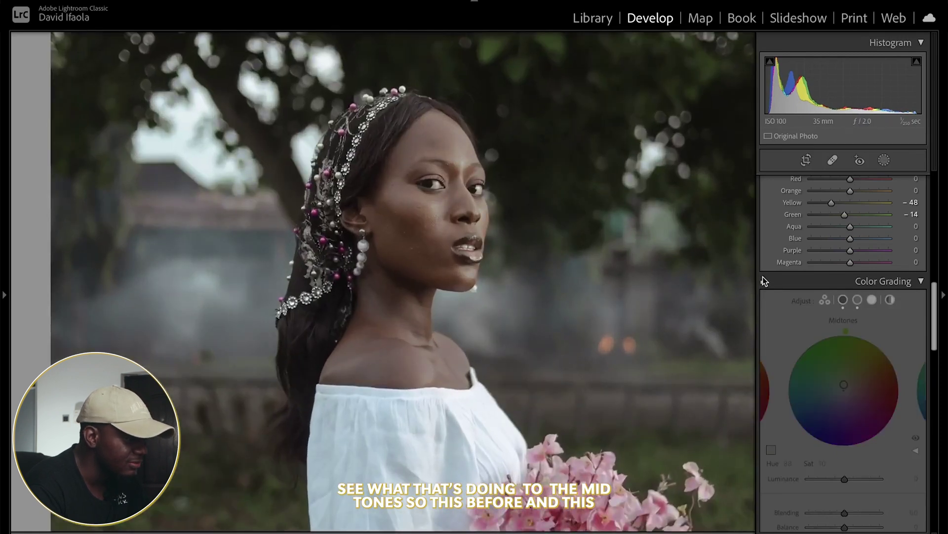
left_click(762, 278)
left_click(483, 254)
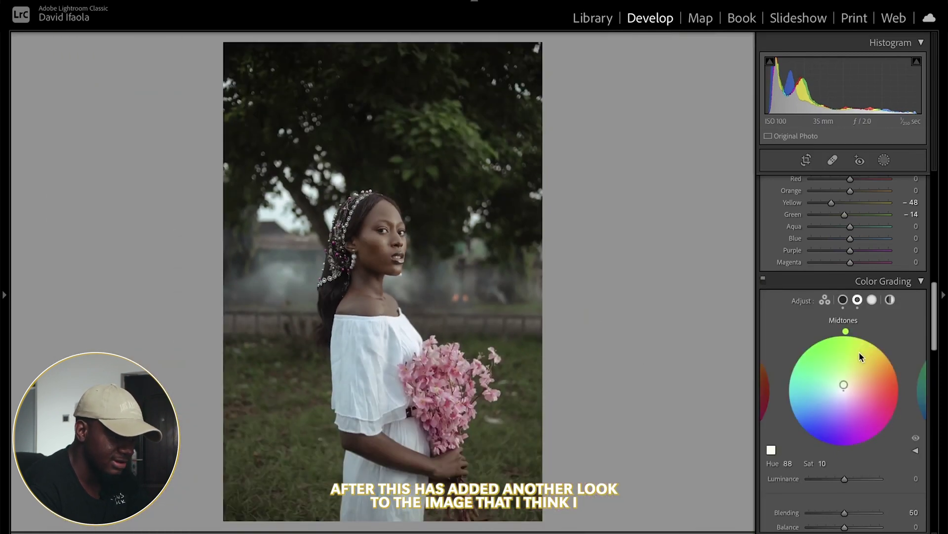
Lower the midtone Saturation to 7, leaving the grade at Hue 88
left_click_drag(829, 463, 828, 465)
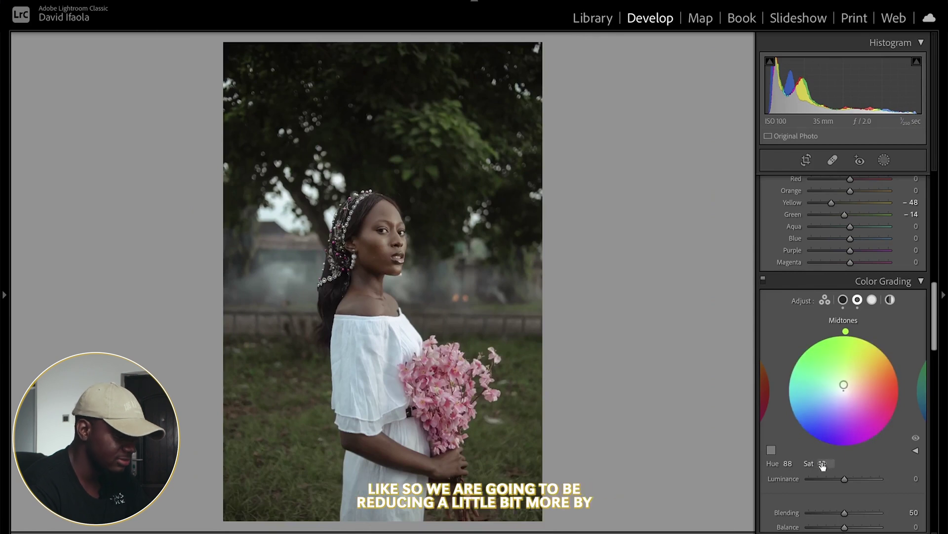
key("Return")
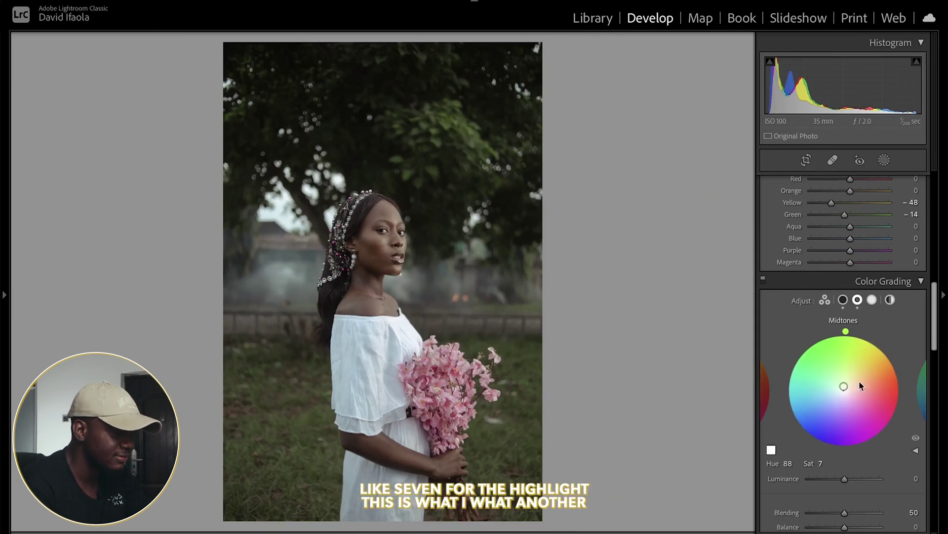
left_click(872, 300)
Tint the highlights toward hue 138 with the wheel and set Saturation to 20
left_click_drag(857, 390, 830, 377)
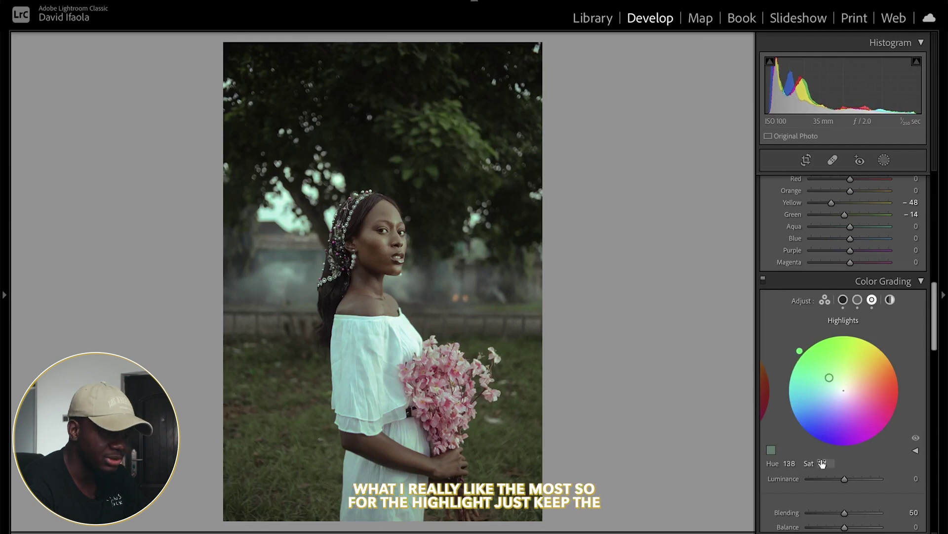
type("20")
key("Return")
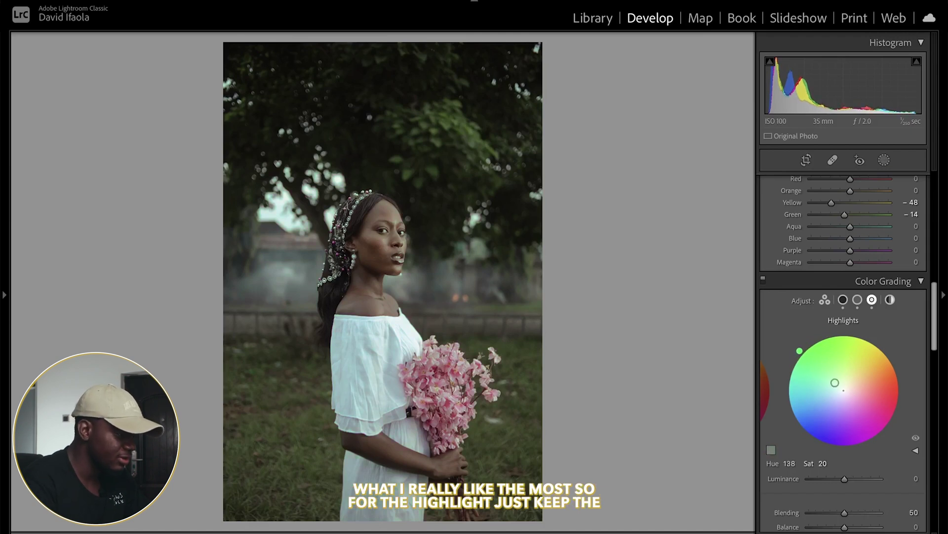
left_click(822, 463)
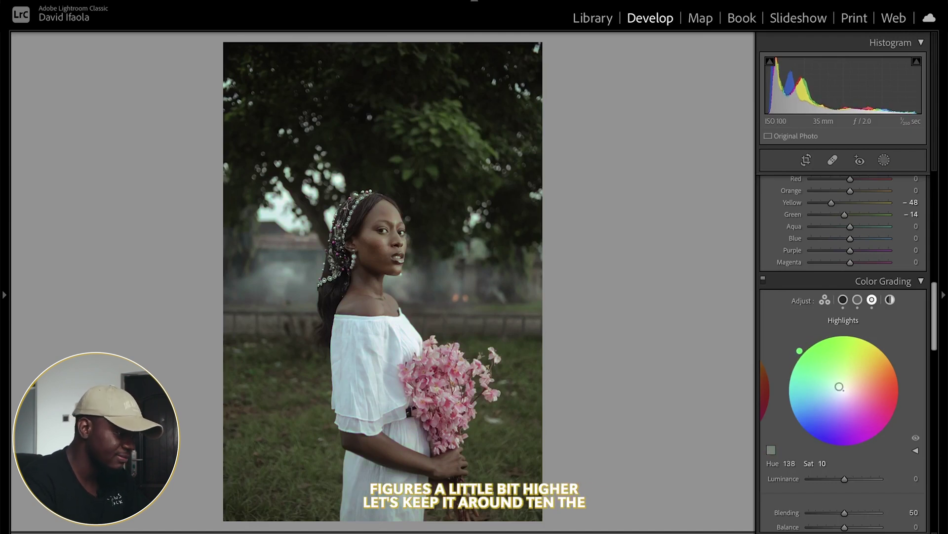
Compare Before/After zoomed on her face, then reduce highlight Saturation to 10
left_click(405, 248)
left_click(575, 394)
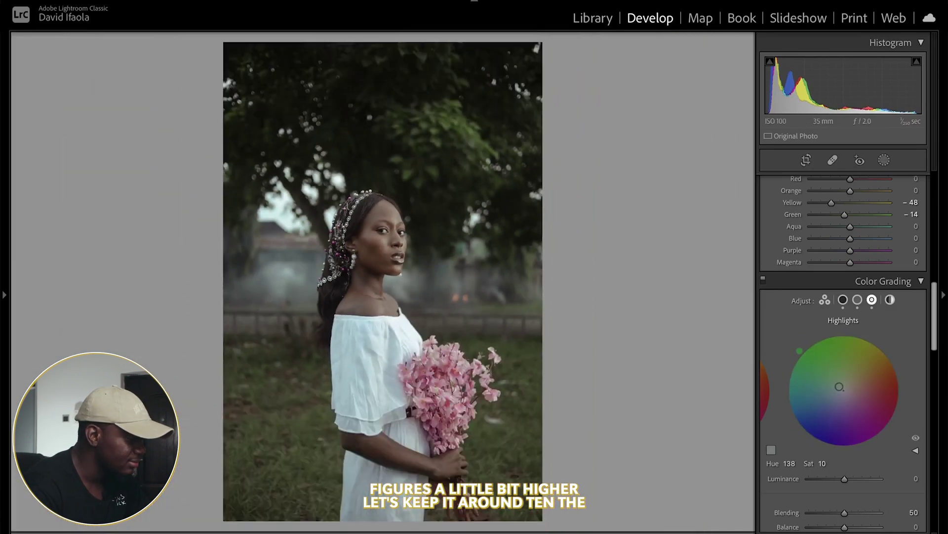
key("y")
left_click(560, 233)
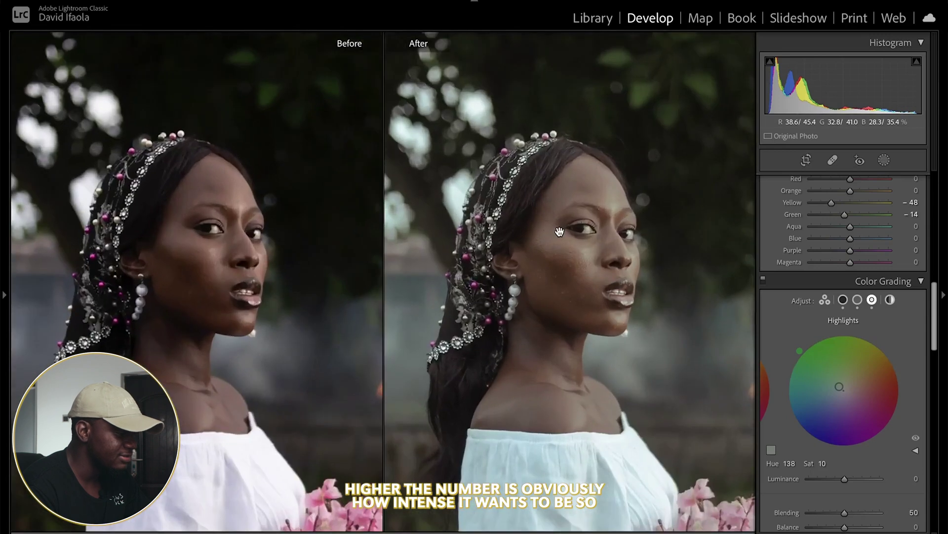
left_click(560, 233)
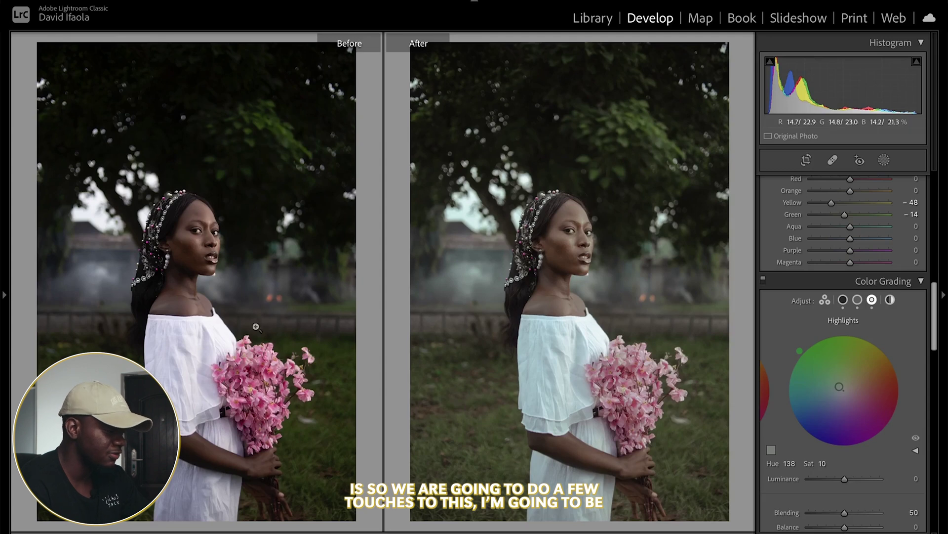
key("y")
left_click(822, 464)
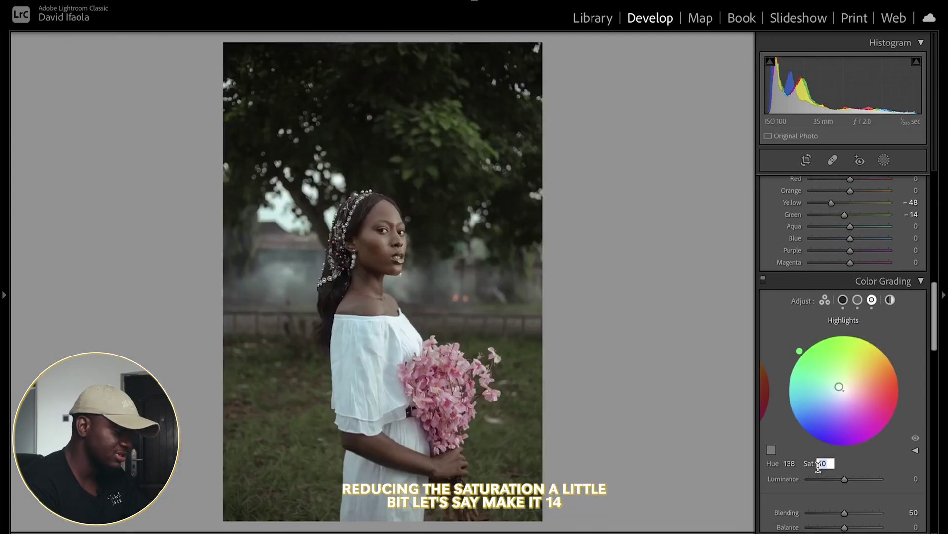